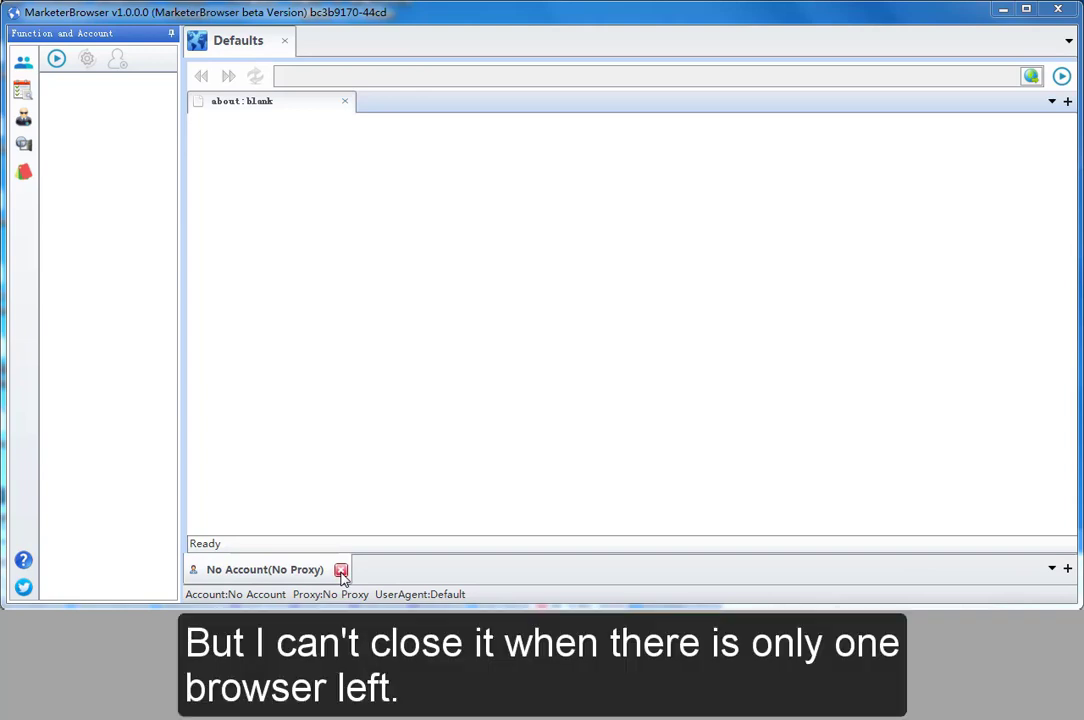
Add a second and third browser tab from the bottom tab strip
left_click(1067, 569)
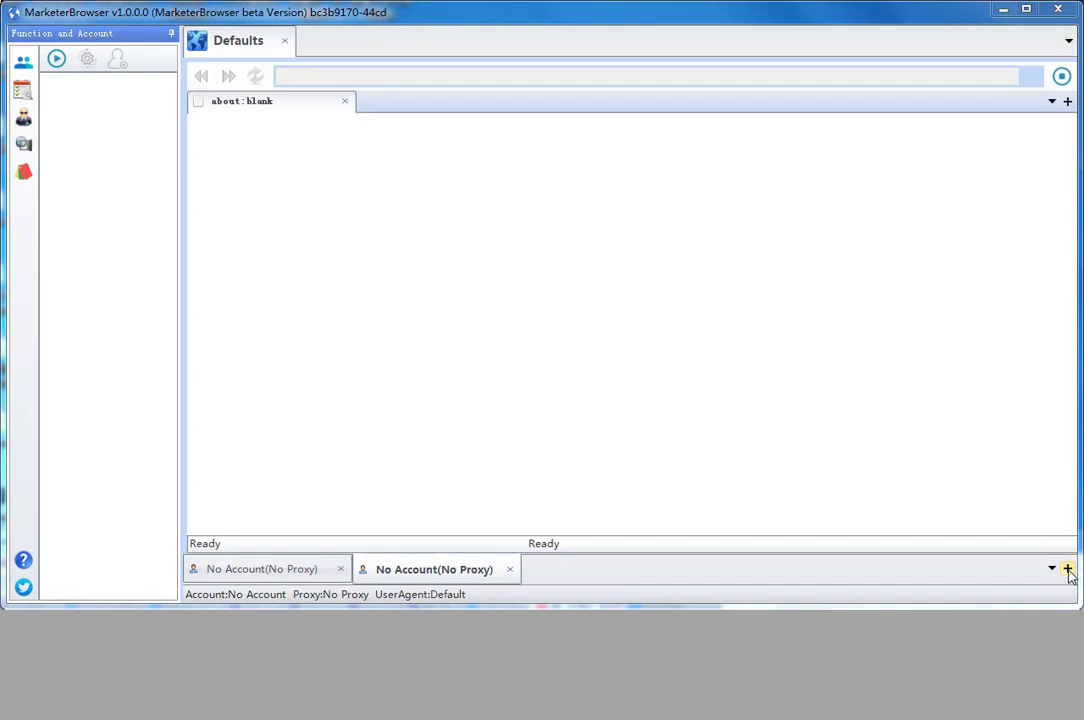
left_click(1067, 569)
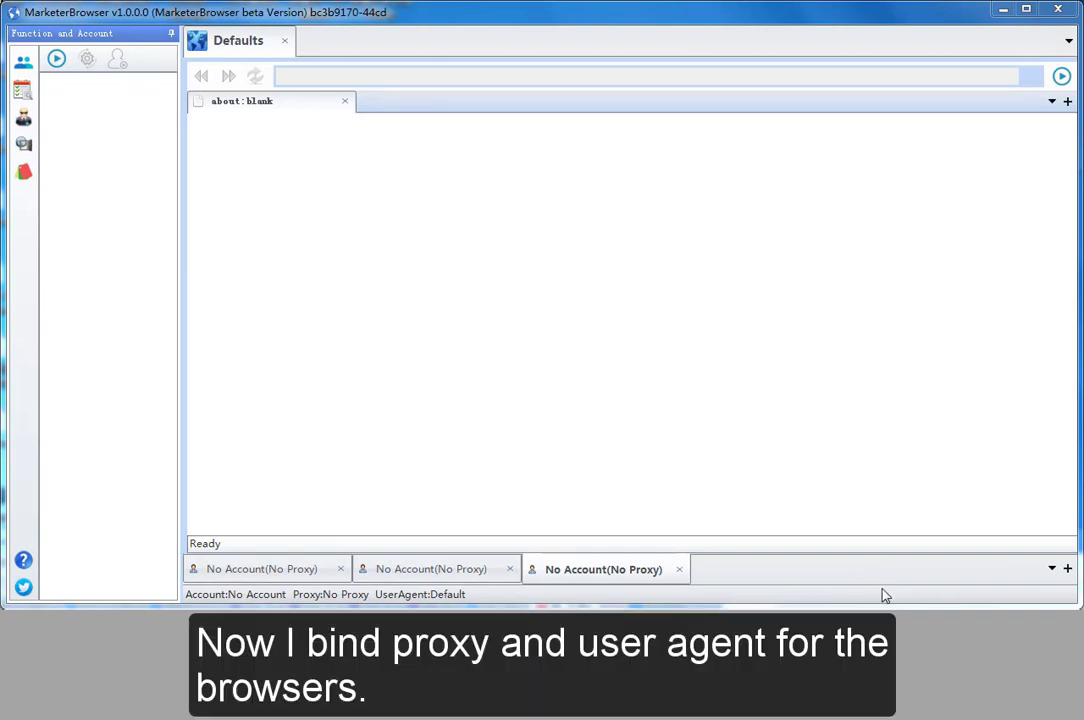
Bind the third browser to the Chrome 60 user agent and proxy 186.46.95.237:3128
left_click(24, 117)
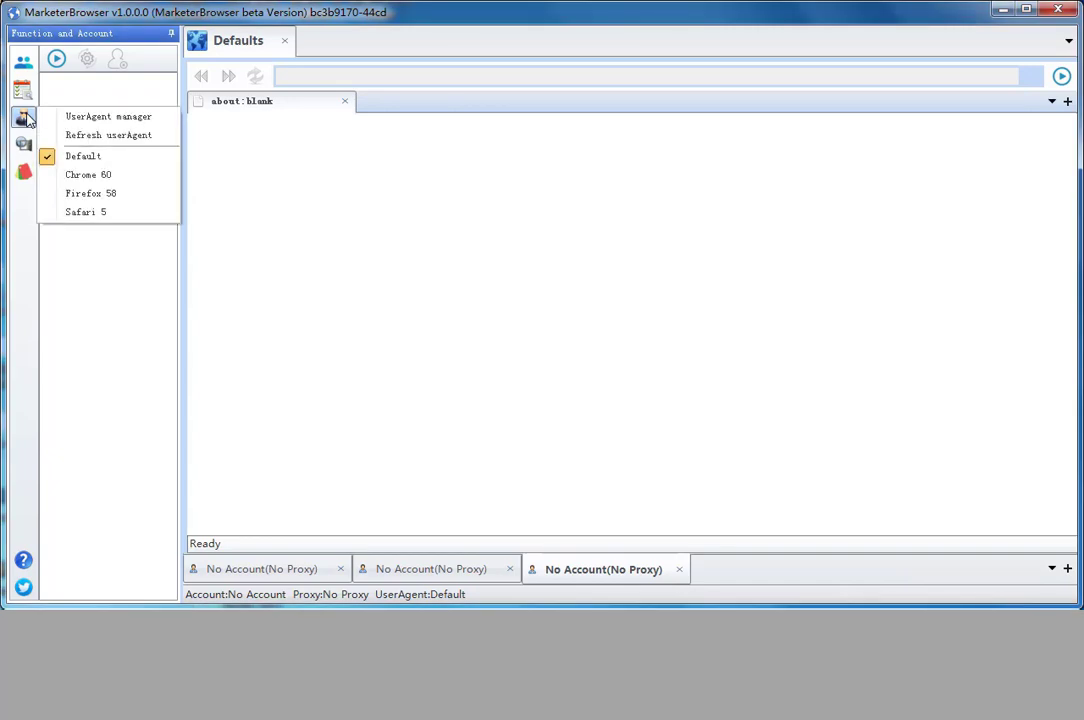
left_click(80, 176)
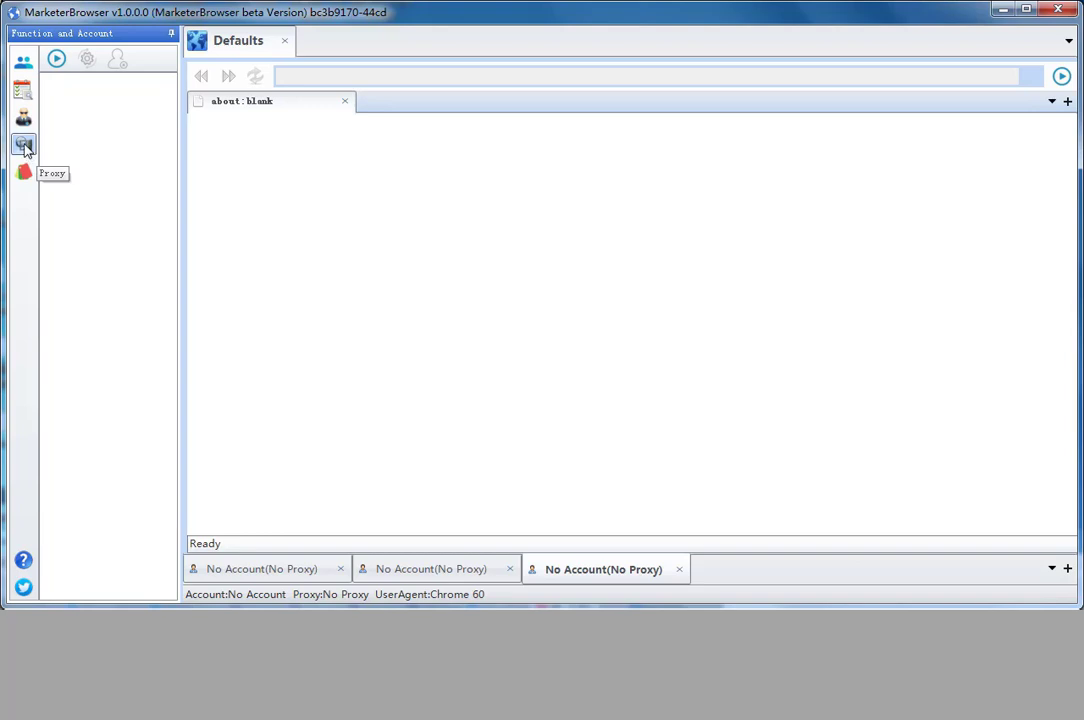
left_click(24, 145)
left_click(84, 203)
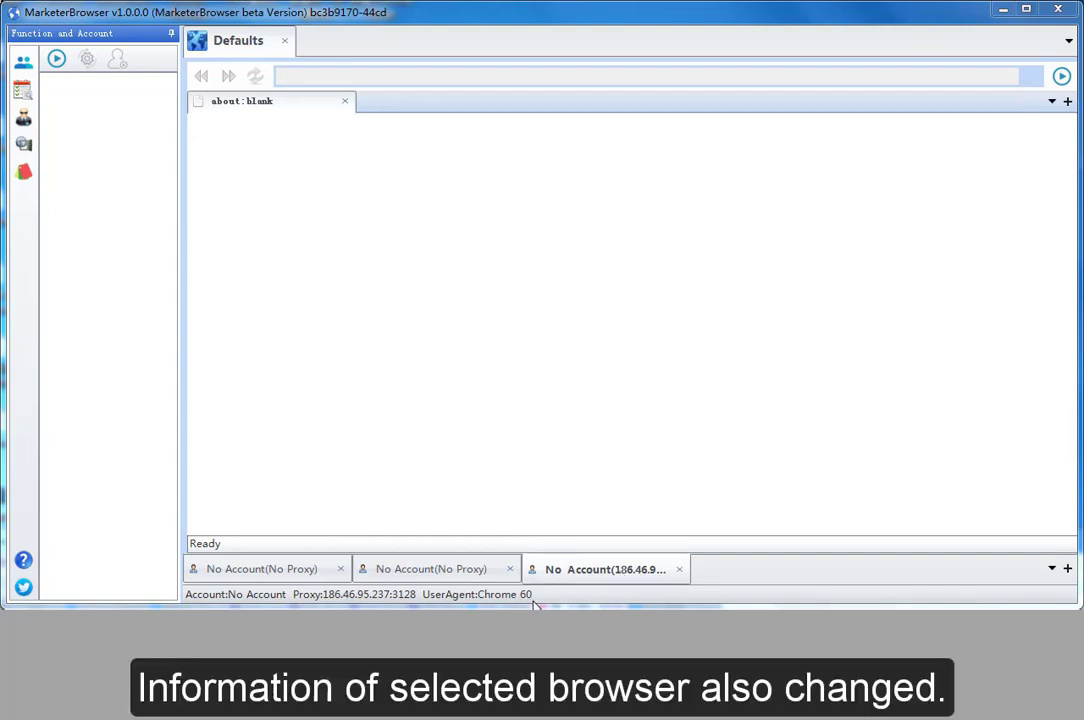
Bind the second browser to the Firefox 58 user agent and proxy 45.77.35.55:3128
left_click(416, 572)
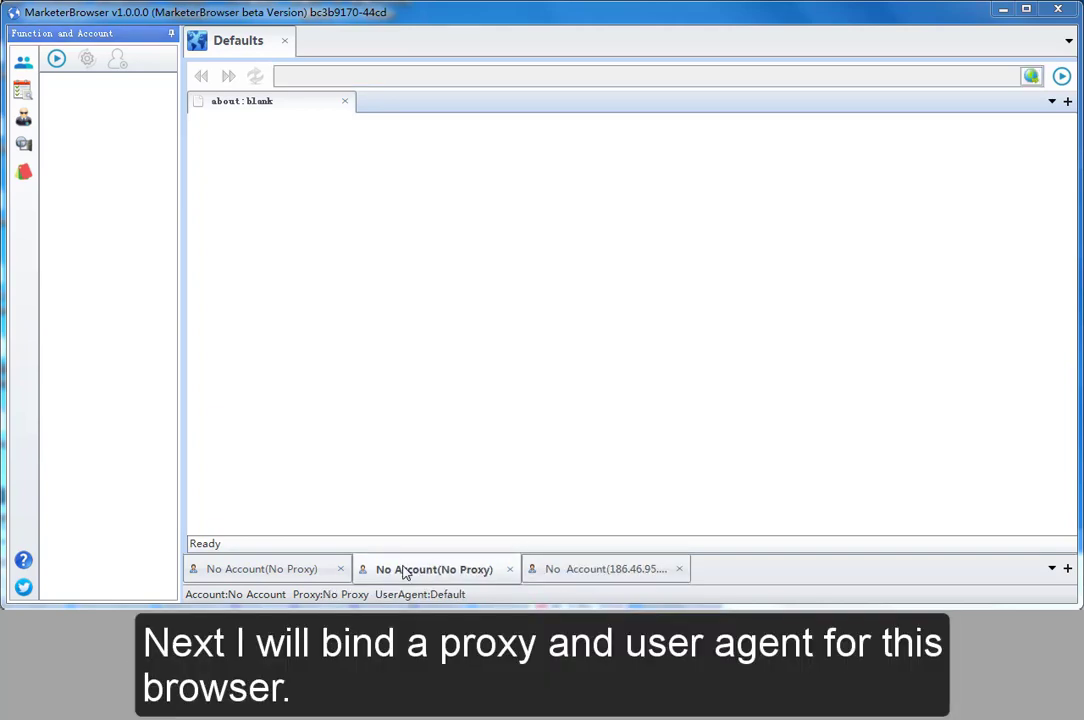
left_click(24, 118)
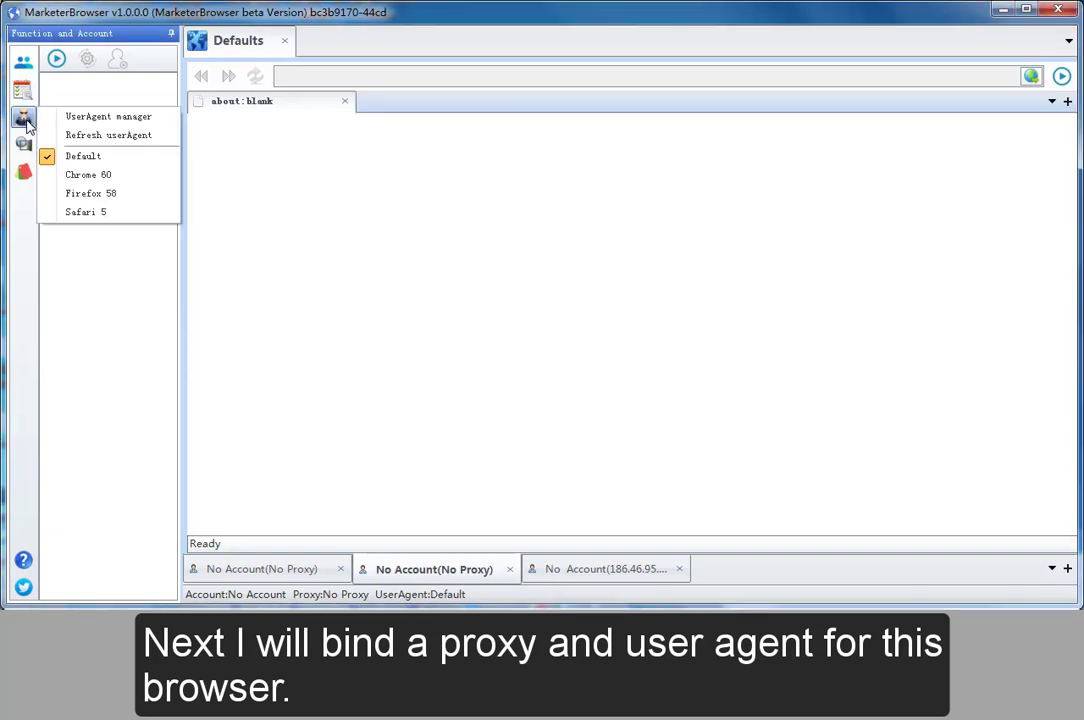
left_click(72, 193)
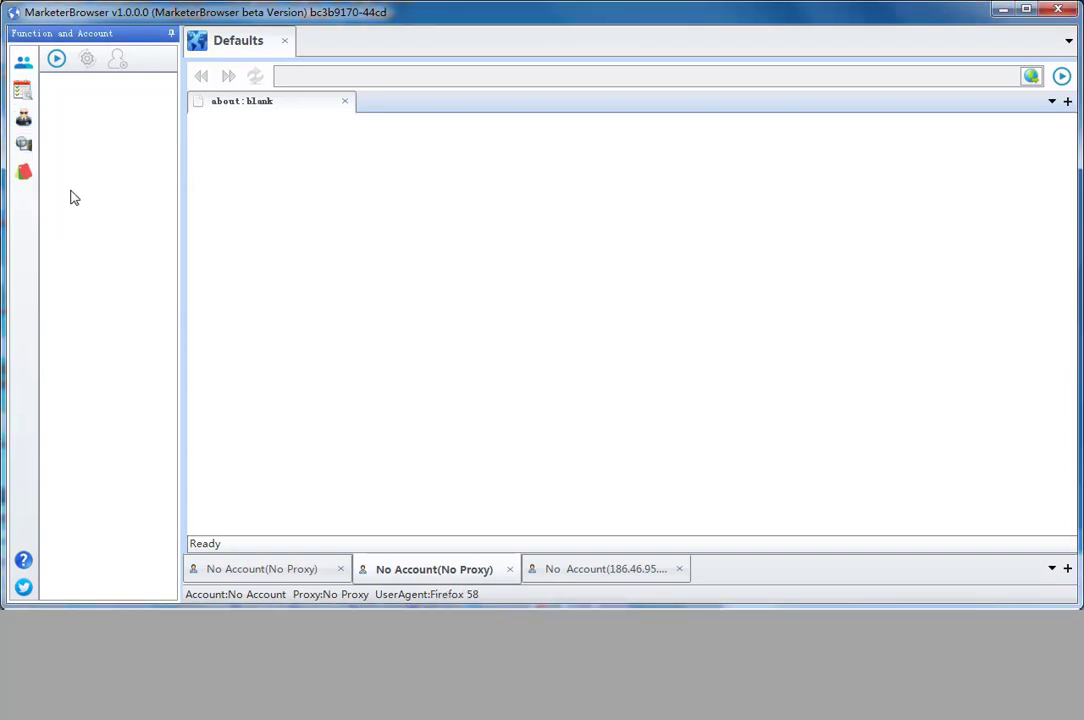
left_click(24, 147)
left_click(97, 229)
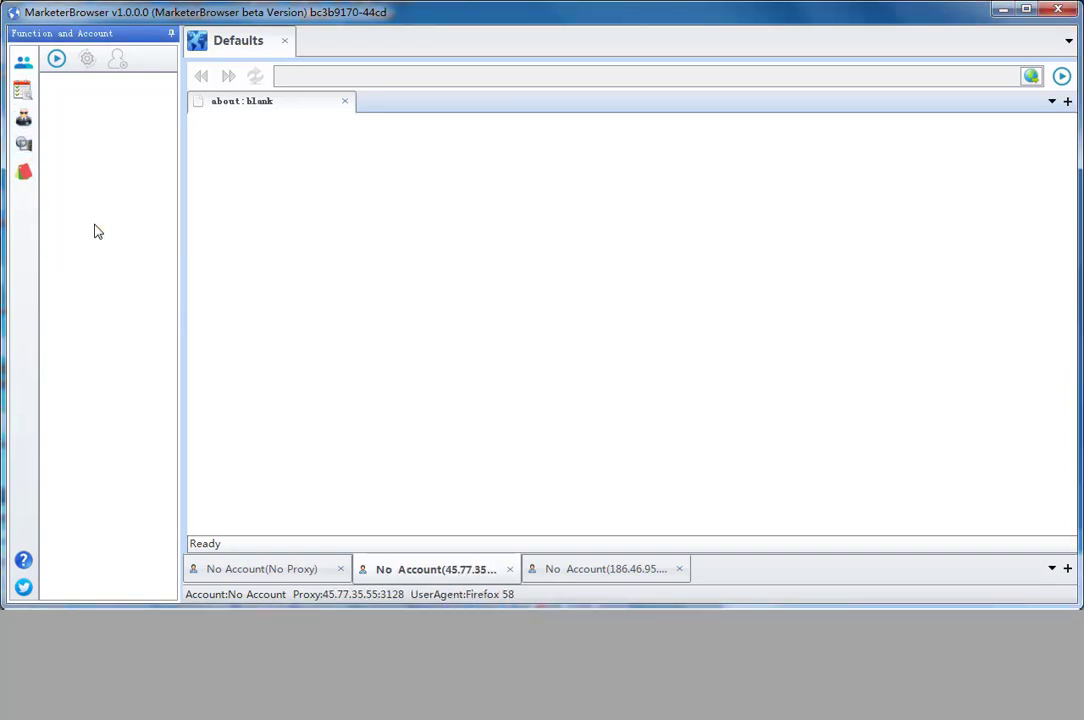
Bind the first browser to the Safari 5 user agent and proxy 209.50.52.82:3128
left_click(298, 571)
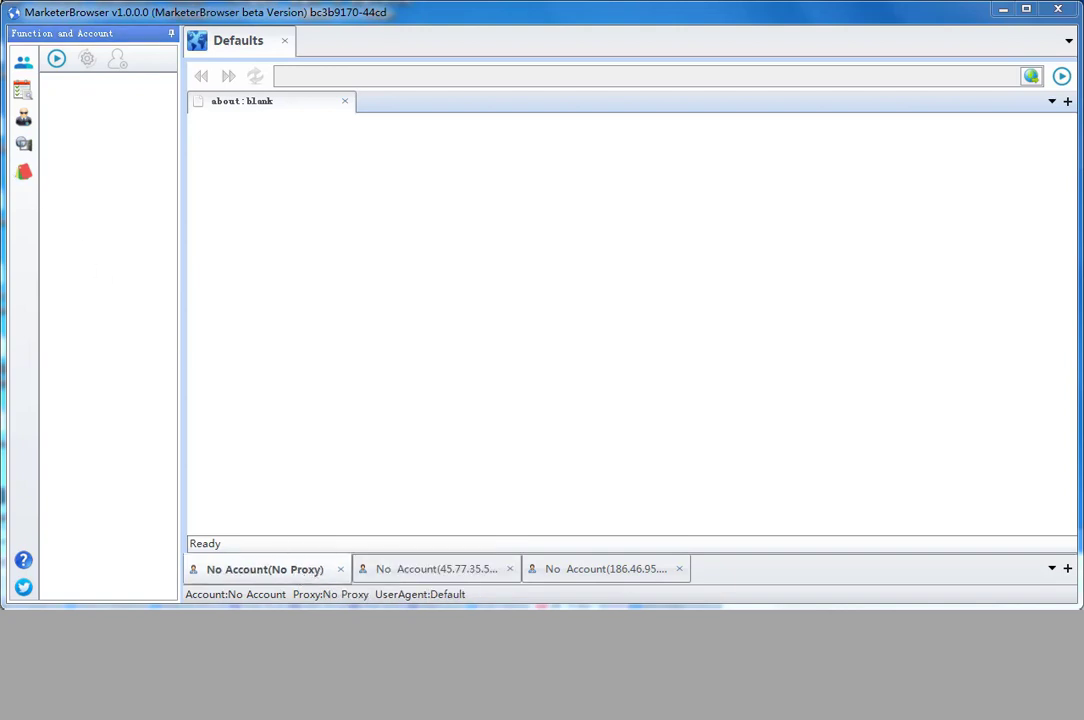
left_click(24, 118)
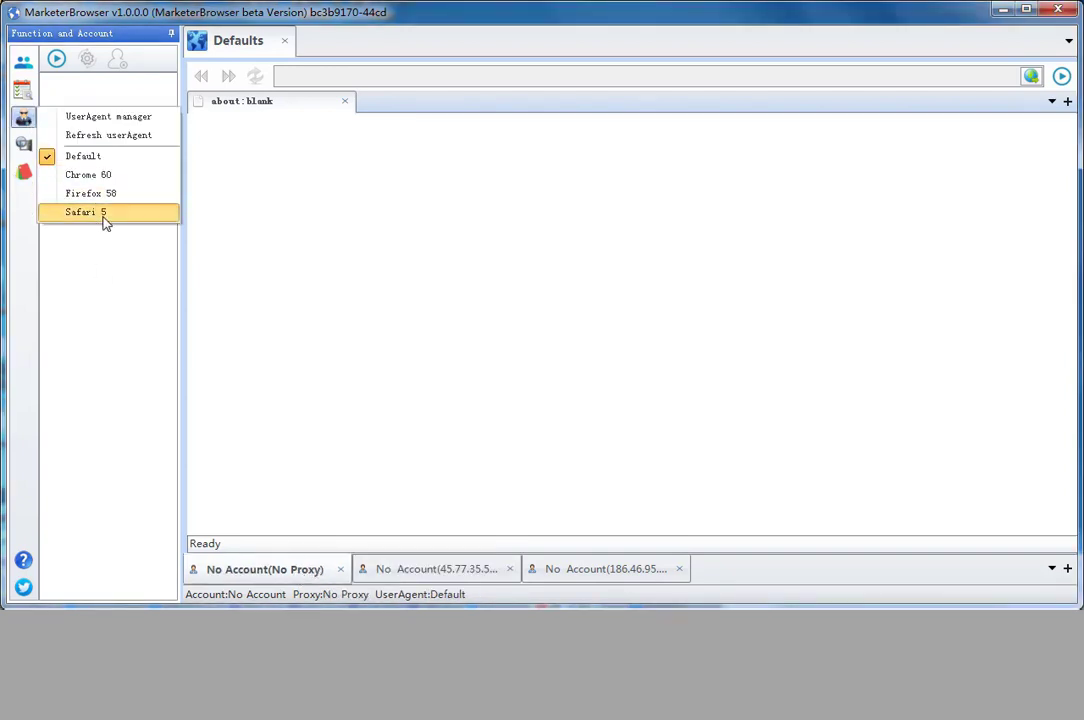
left_click(105, 214)
left_click(26, 147)
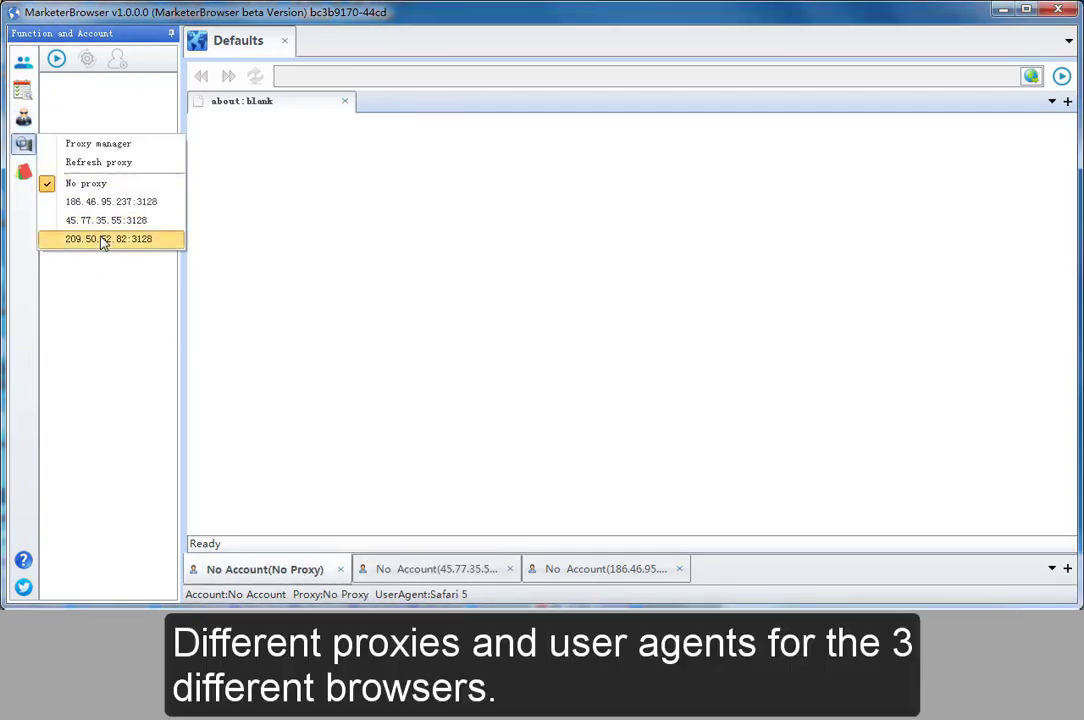
left_click(103, 240)
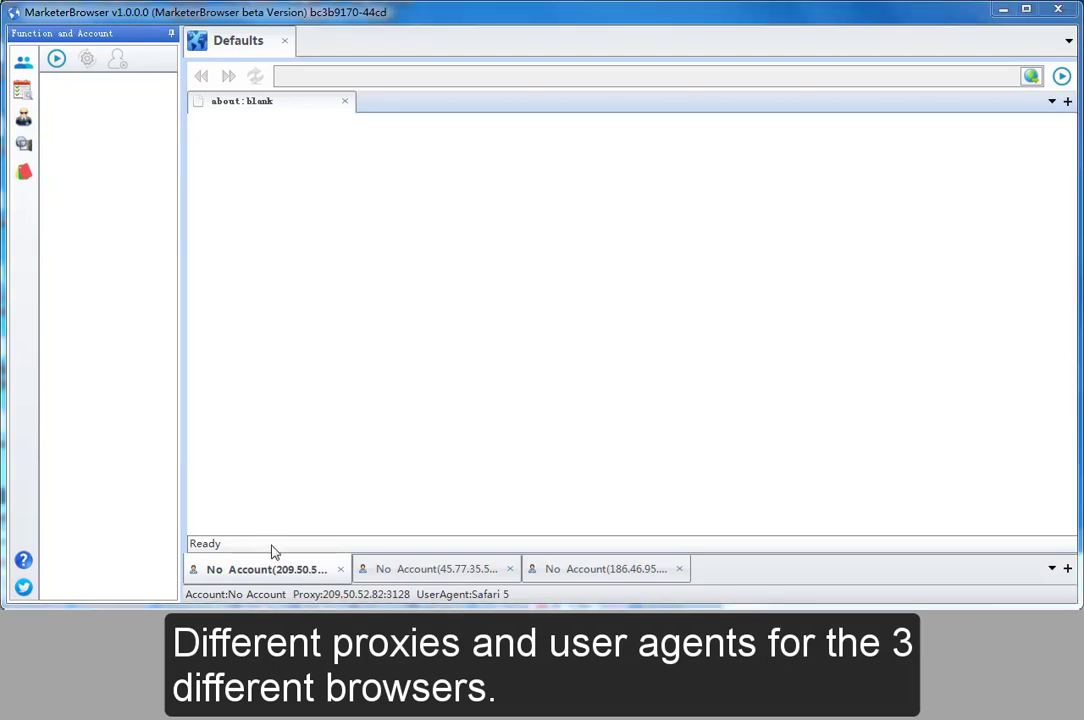
left_click(305, 575)
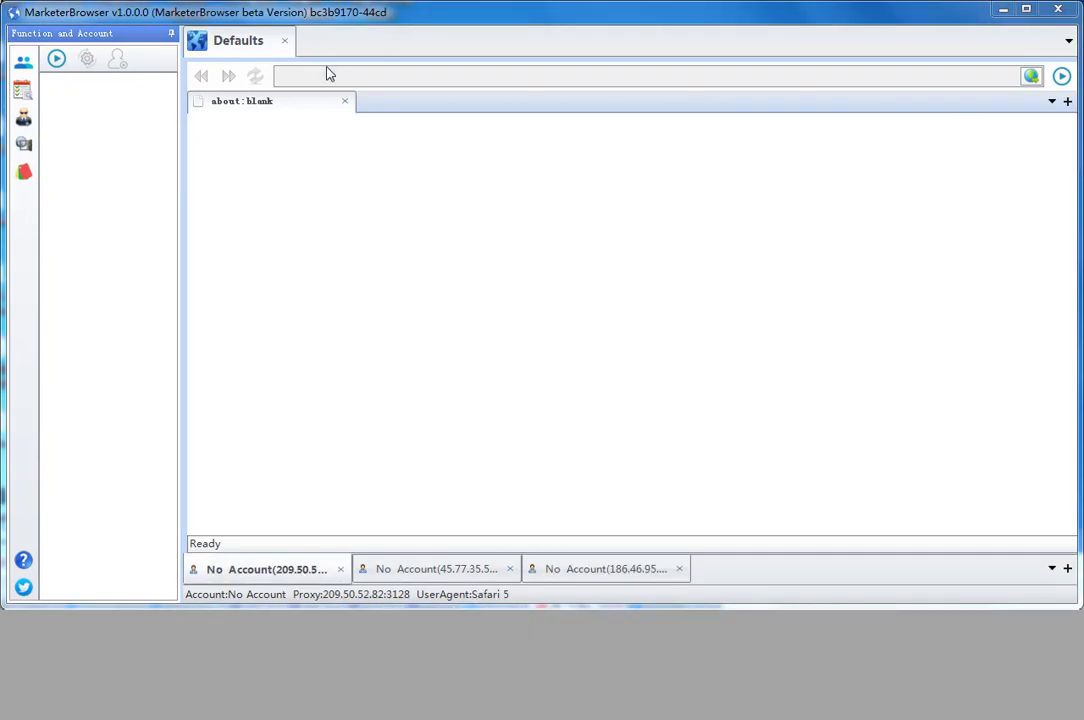
left_click(325, 72)
type("https://www.whatismybrowser.com/")
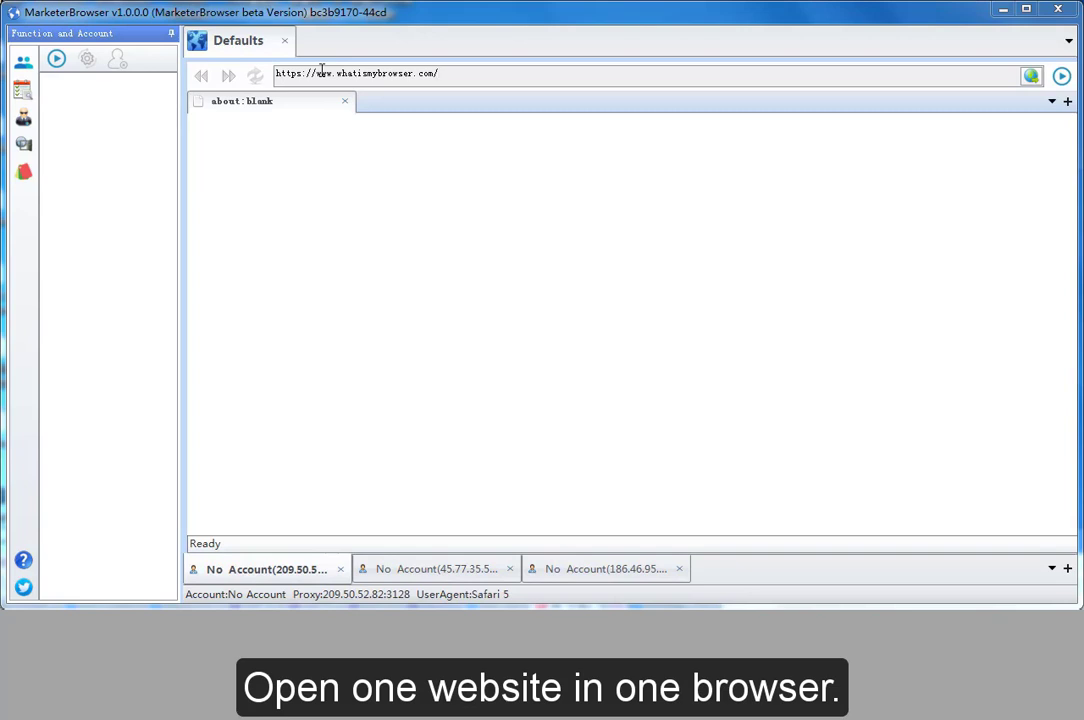
key("Return")
left_click(436, 568)
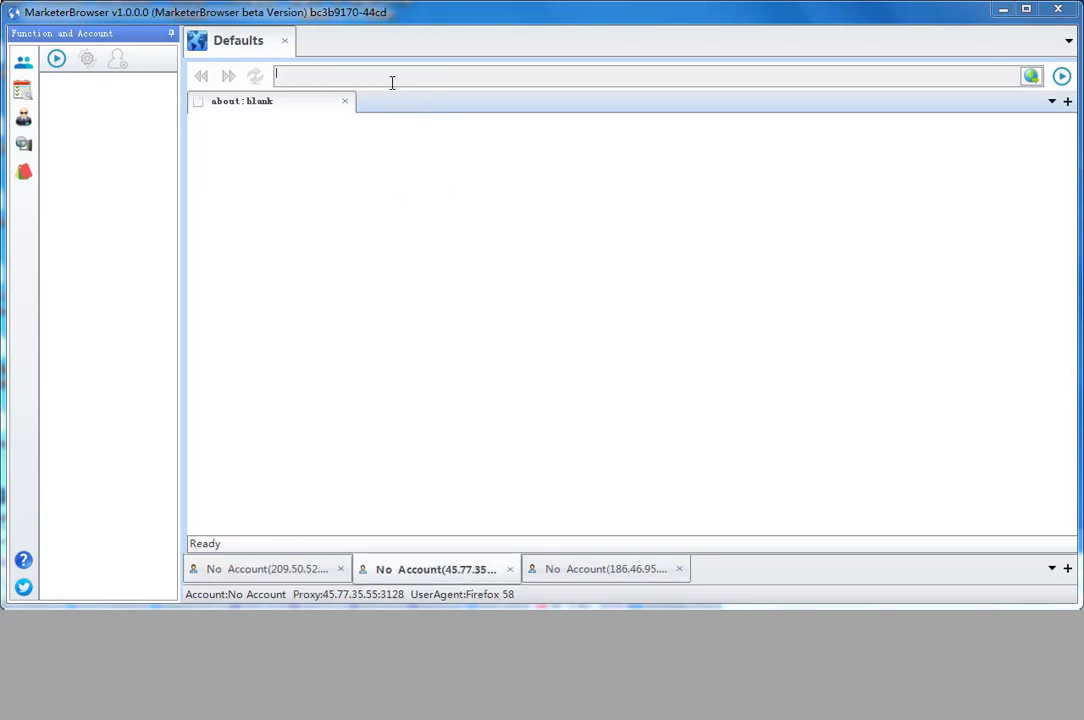
type("https://www.whatismybrowser.com/")
left_click(634, 568)
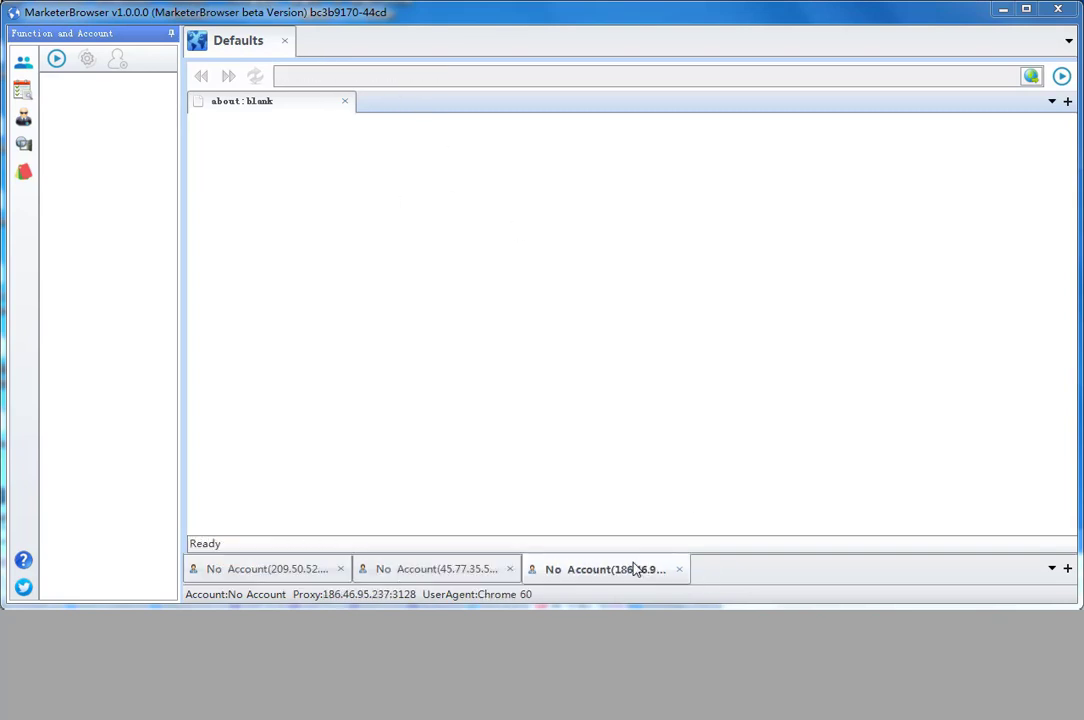
left_click(377, 79)
type("https://www.whatismybrowser.com/")
key("Return")
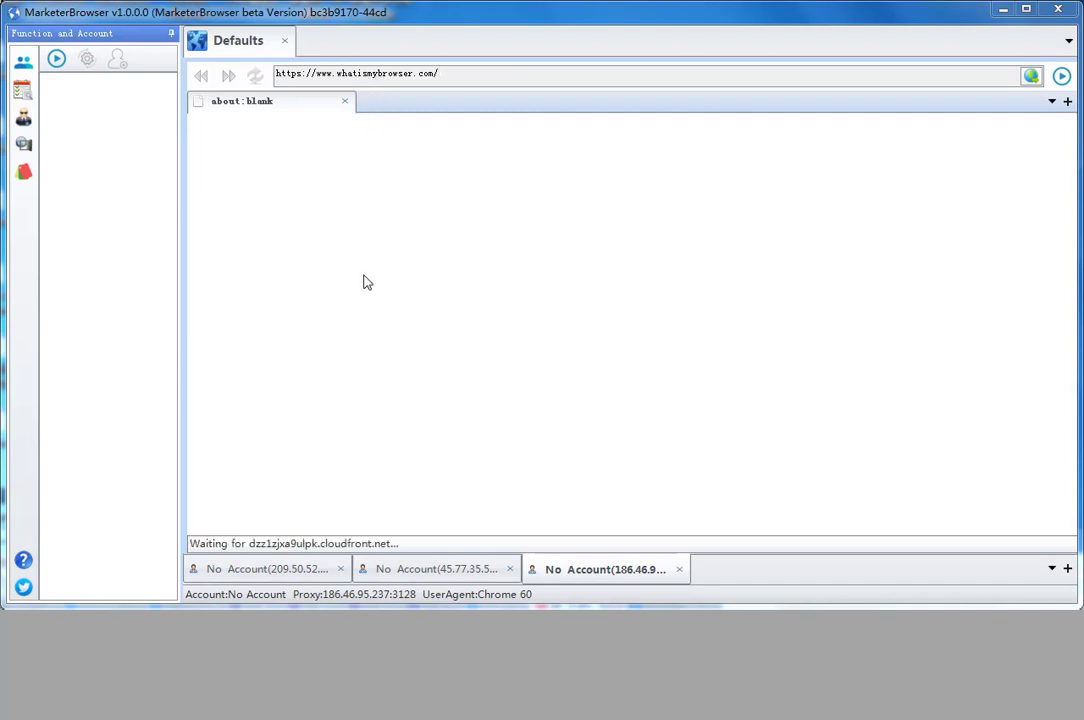
Review each tab's detection result, scrolling down the first tab's report
left_click(254, 570)
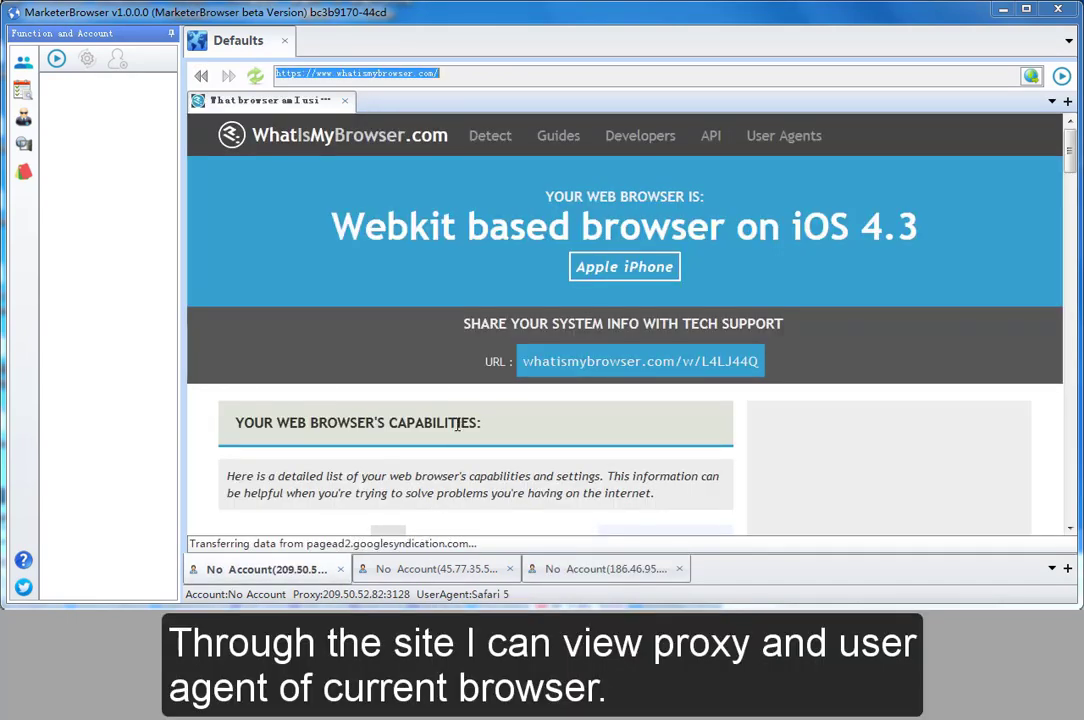
left_click(473, 573)
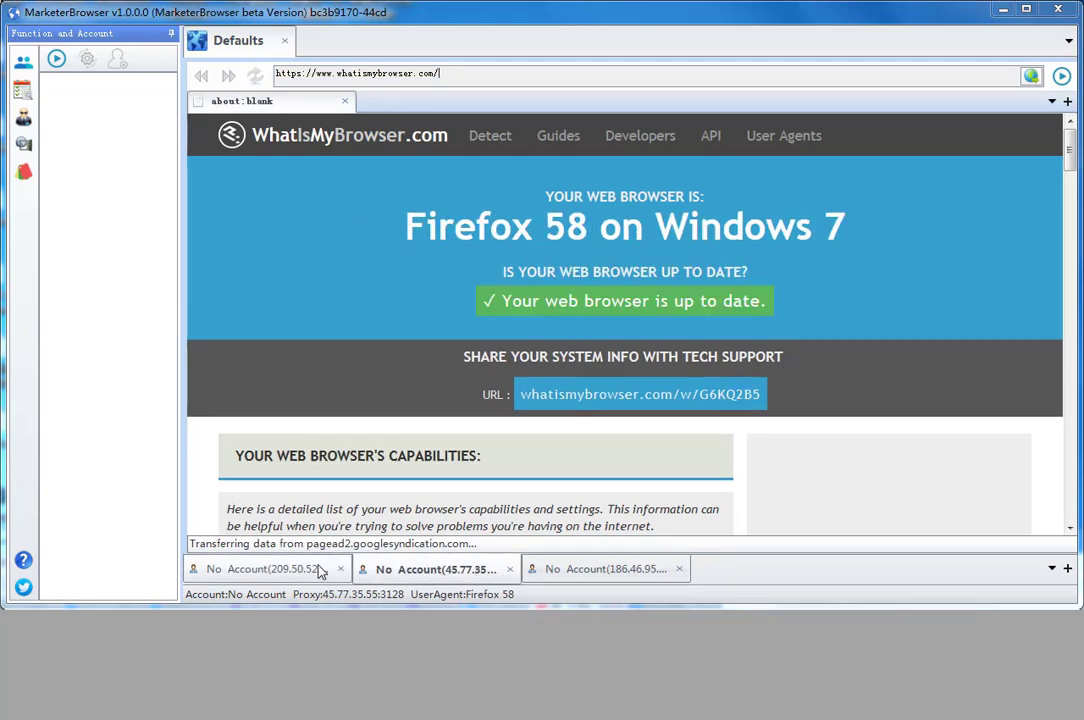
left_click(614, 577)
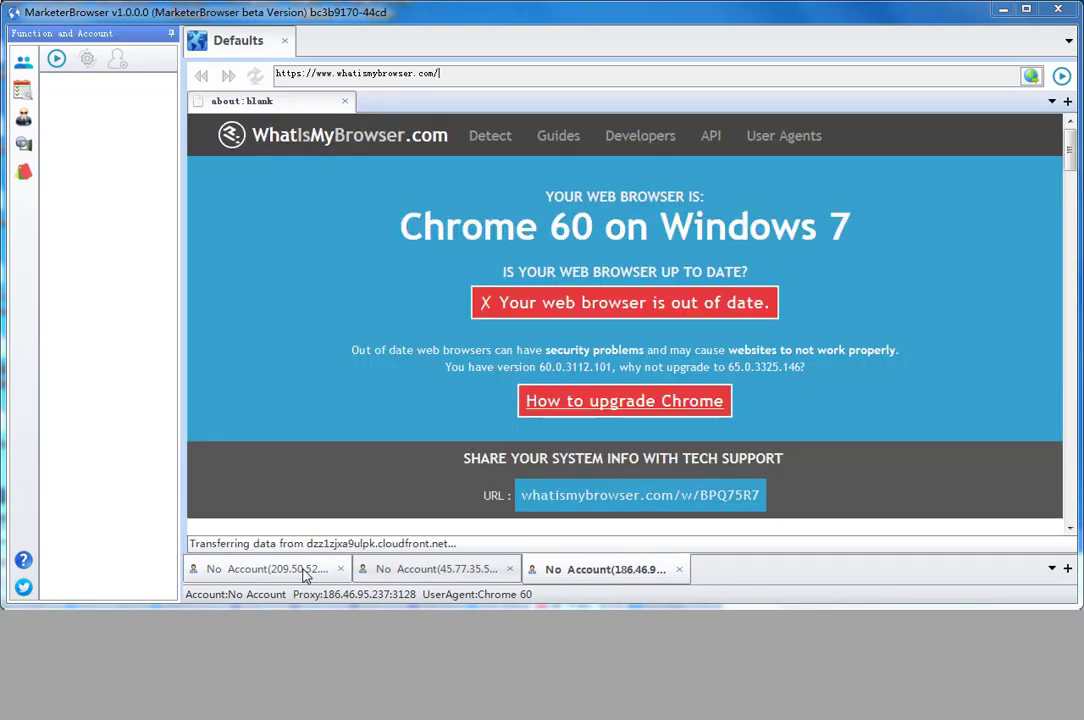
left_click(305, 574)
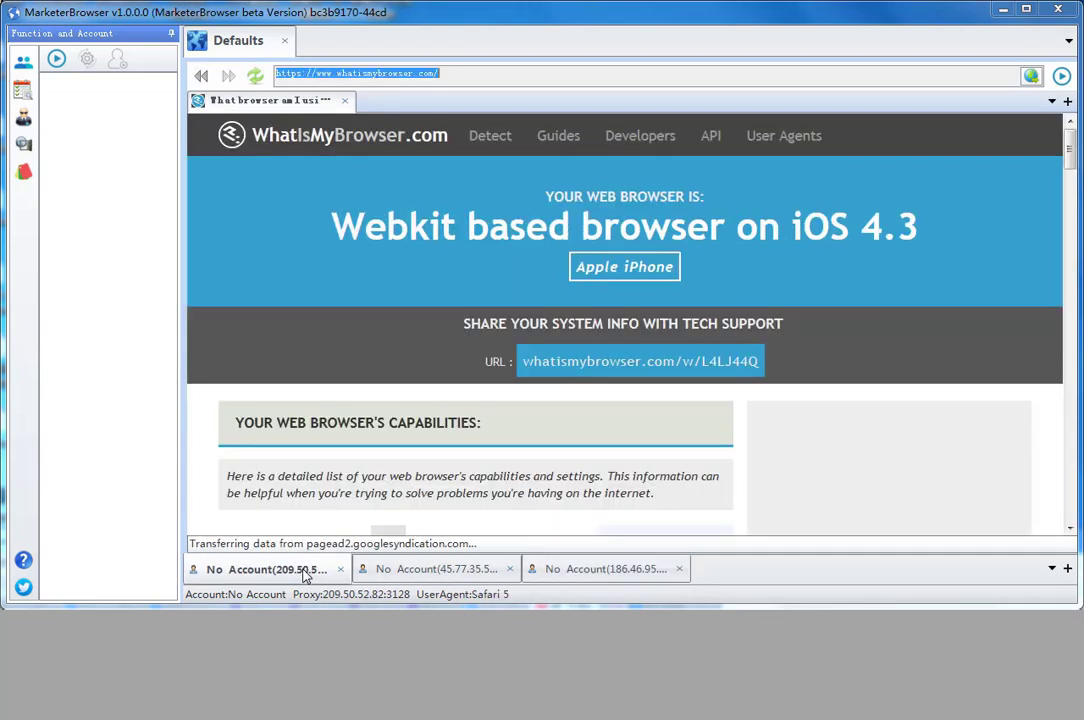
scroll(1068, 152, "down", 5)
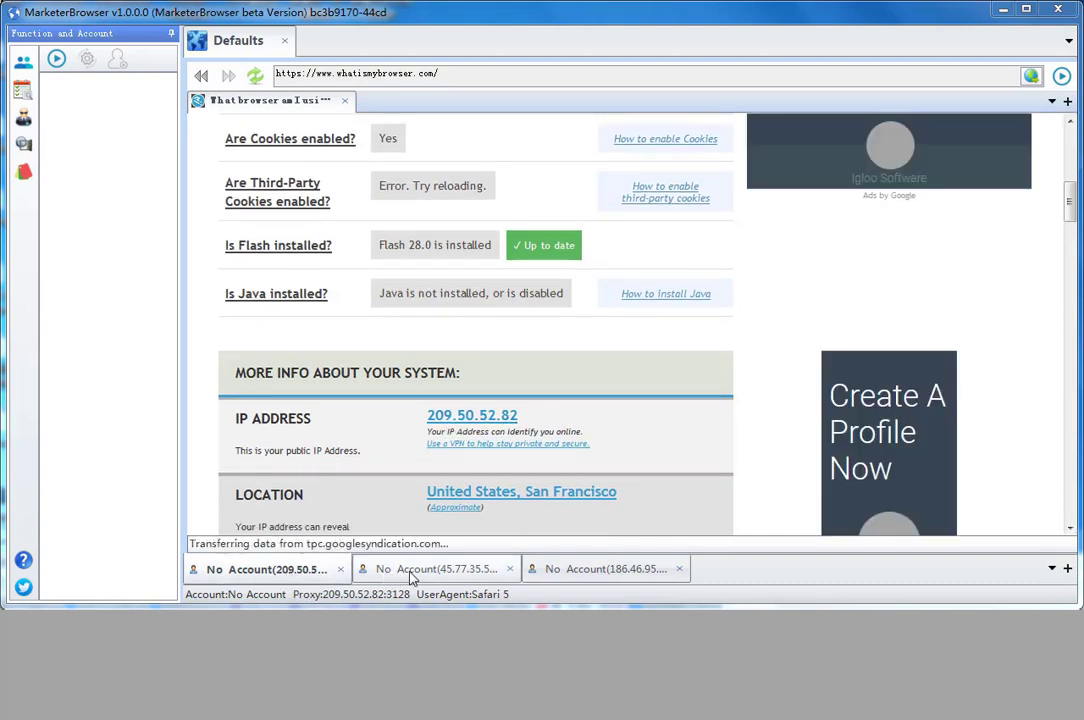
Confirm the second tab shows Firefox 58 via Singapore and the third Chrome 60 via Ecuador
left_click(378, 572)
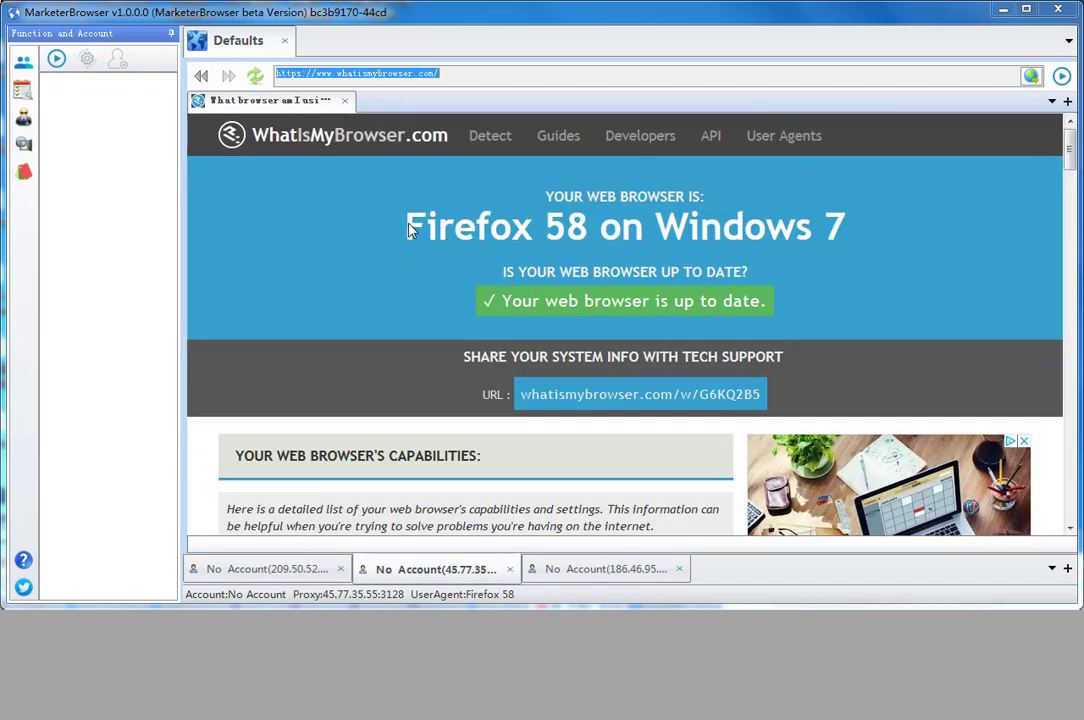
left_click_drag(1068, 160, 1063, 232)
scroll(1063, 232, "down", 1)
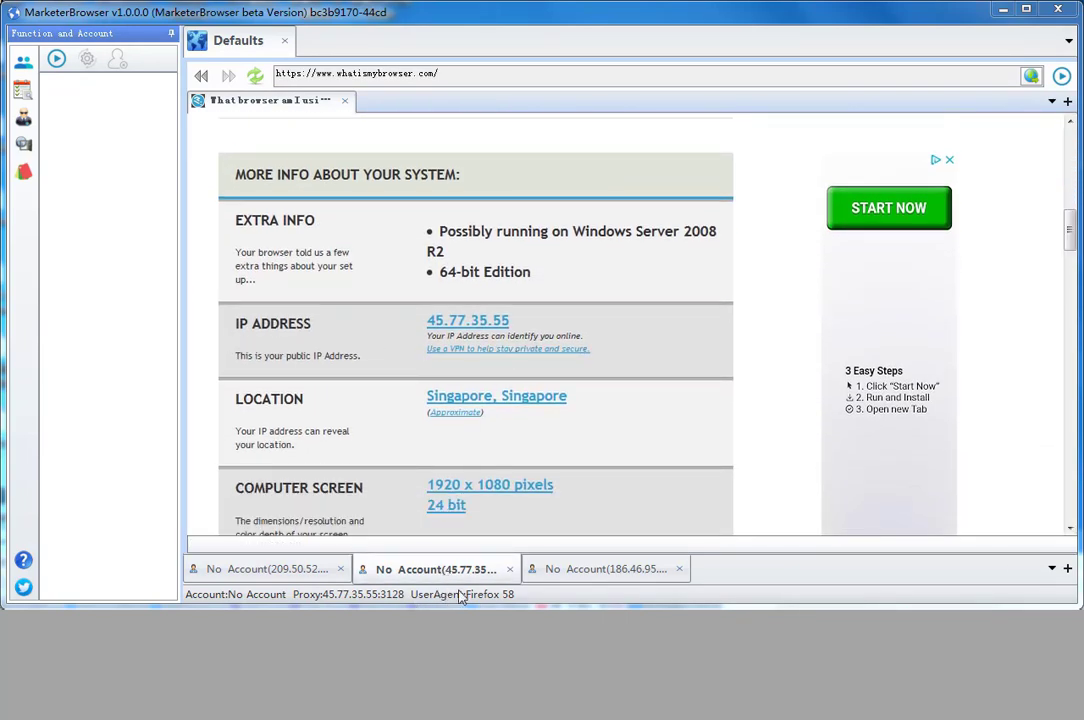
left_click(622, 569)
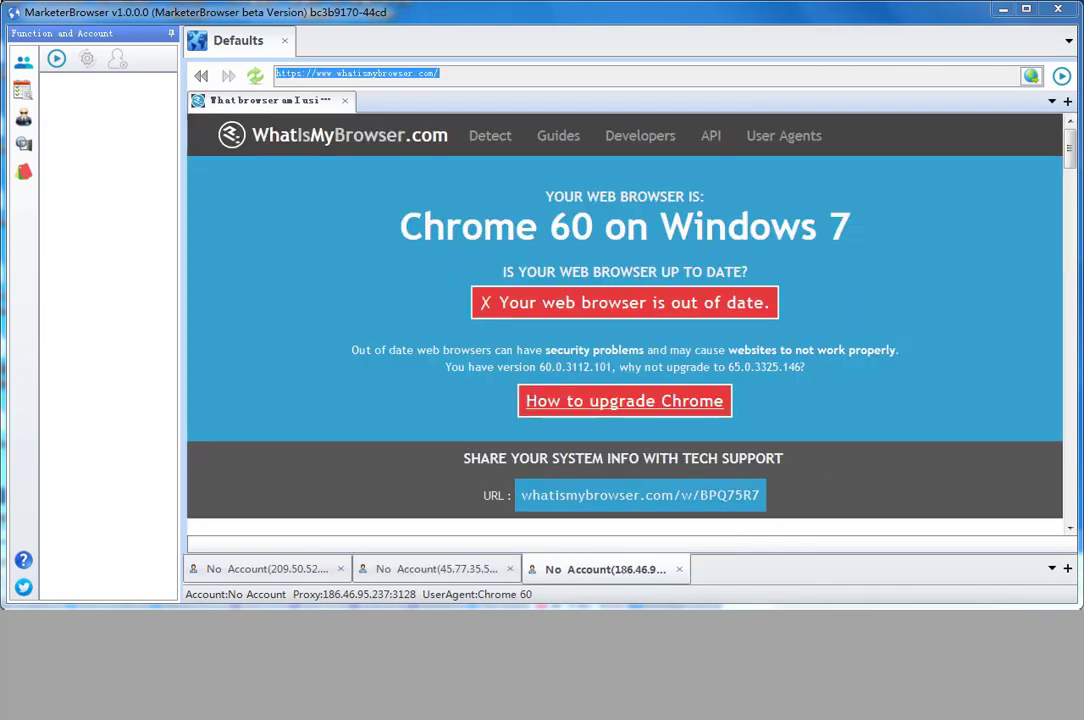
left_click_drag(1068, 148, 1066, 253)
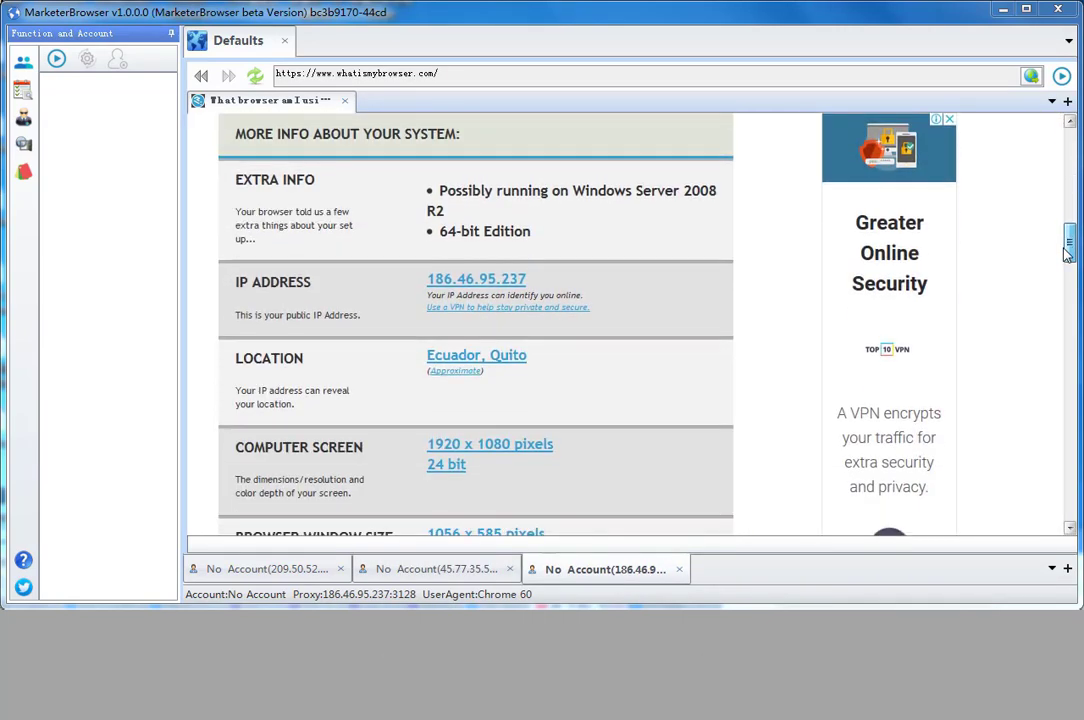
Set the third tab's proxy to 45.77.35.55:3128 and user agent to Firefox 58
left_click(26, 118)
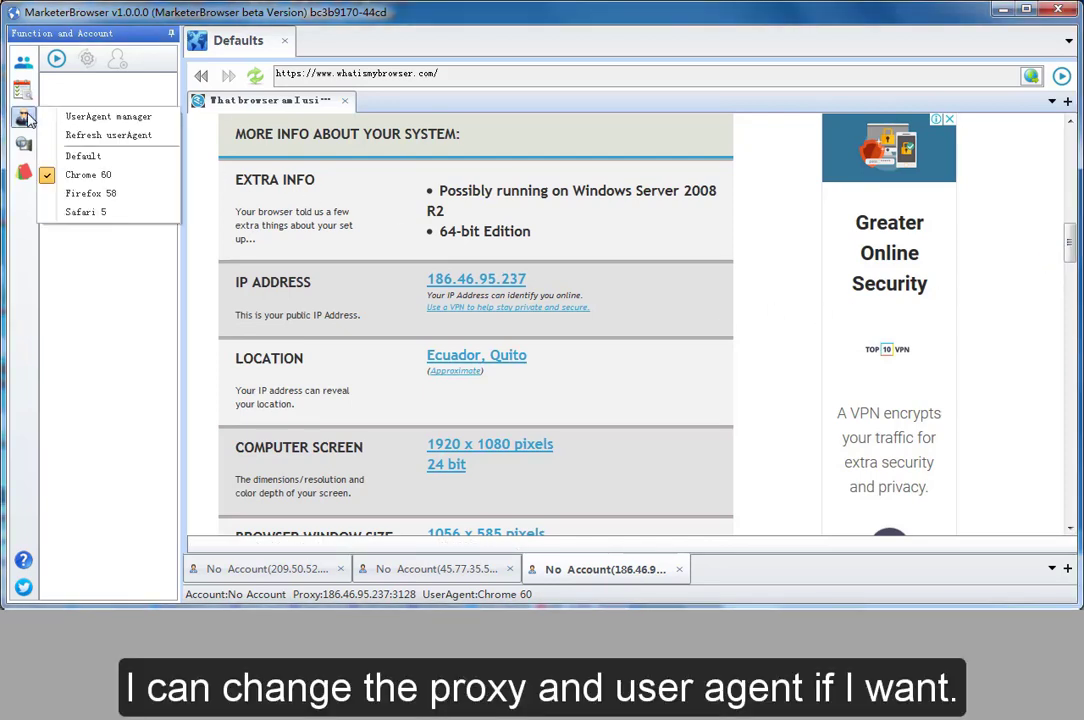
left_click(68, 170)
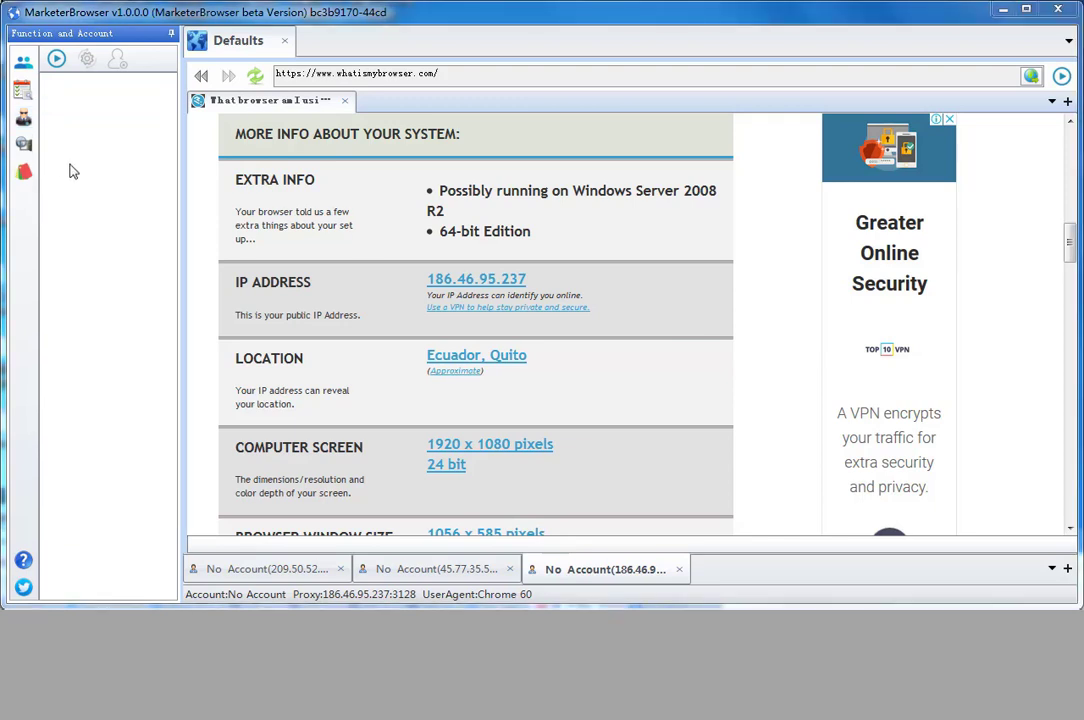
left_click(32, 147)
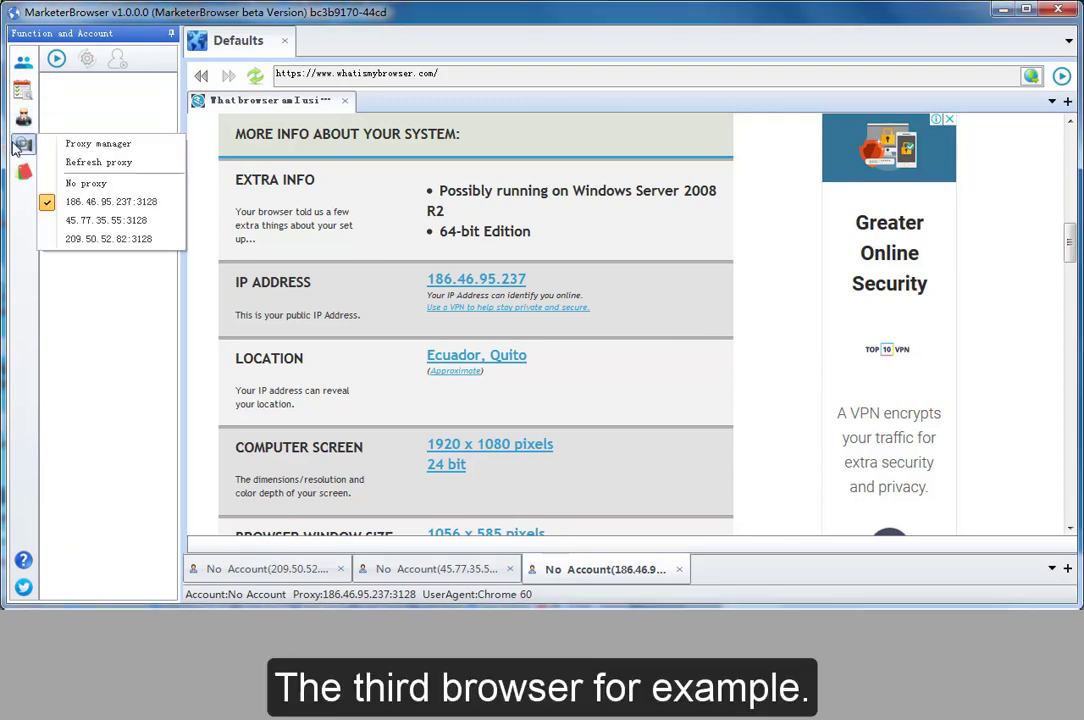
left_click(92, 213)
left_click(26, 118)
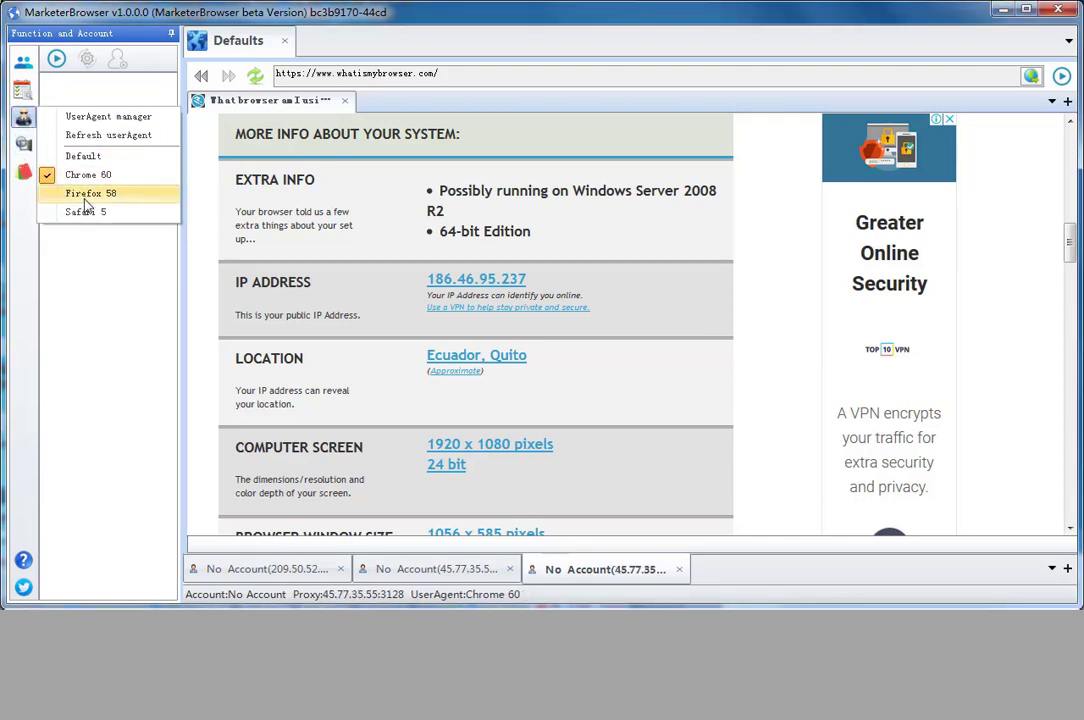
left_click(70, 167)
Reload whatismybrowser.com and confirm Firefox 58 on Windows 7 from a Singapore IP
scroll(1072, 235, "up", 10)
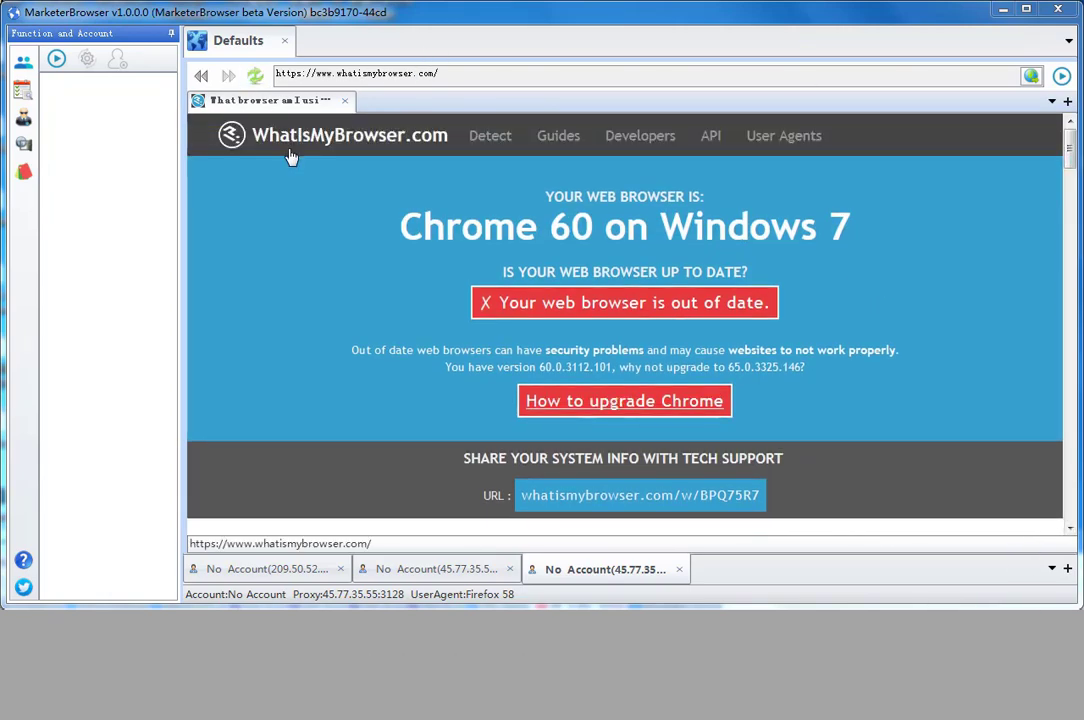
left_click(290, 156)
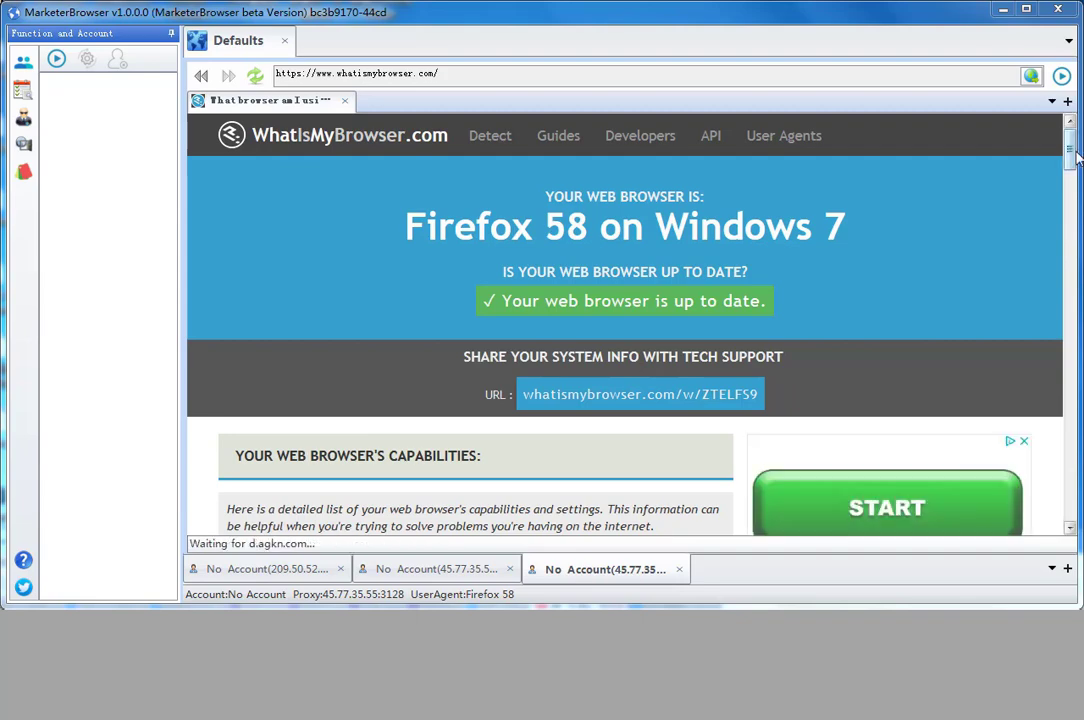
left_click_drag(1070, 152, 1069, 238)
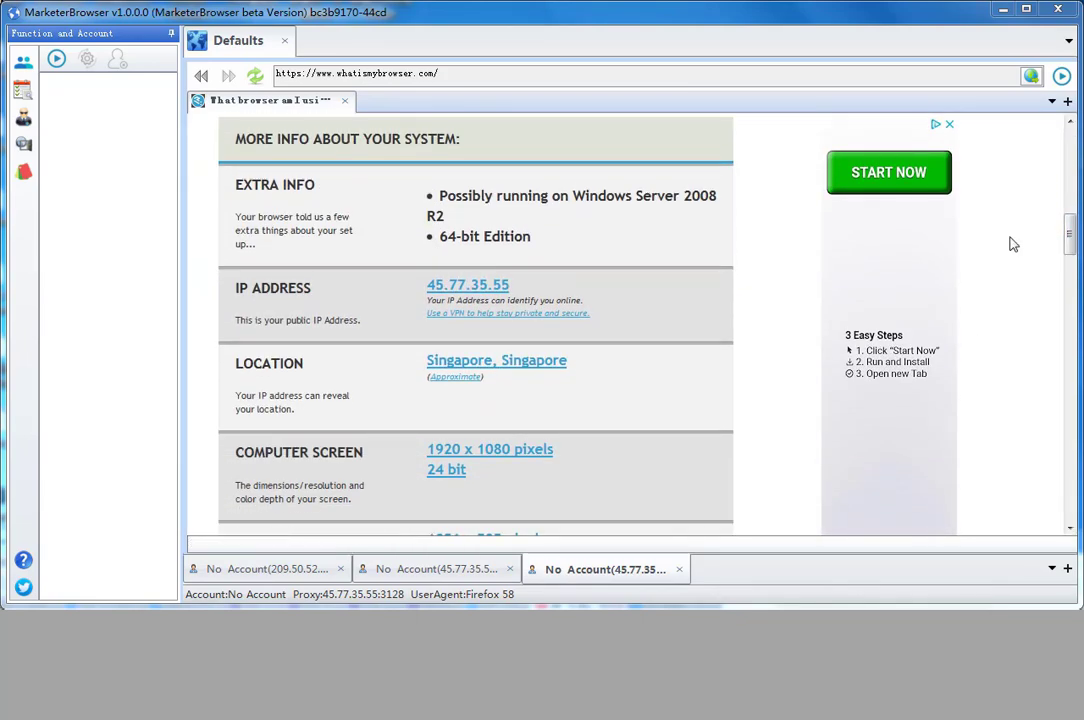